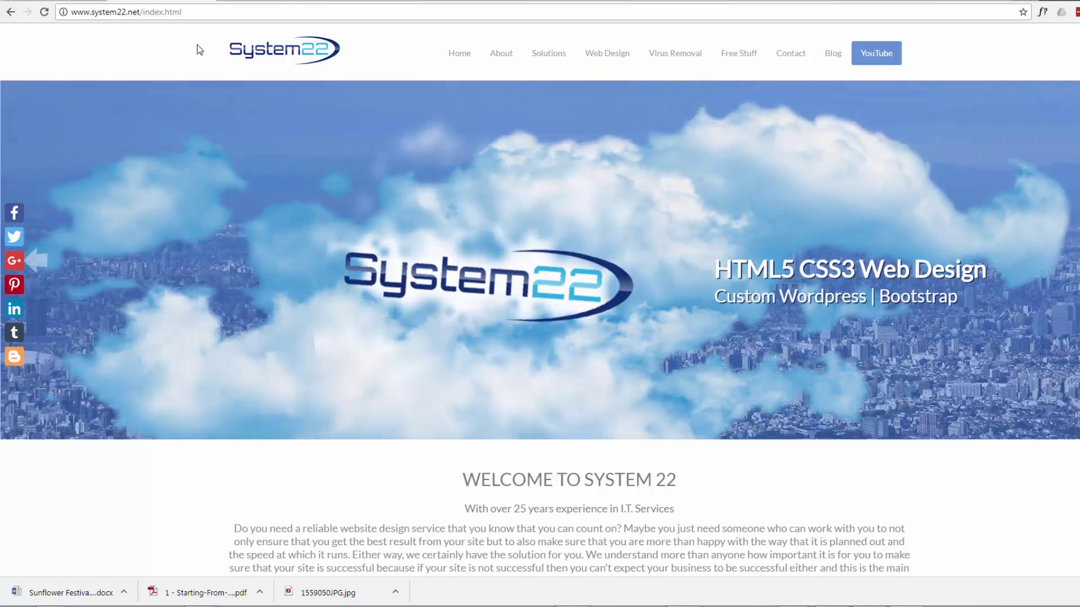
Open a new blank Chrome tab showing the Google start page
left_click(250, 1)
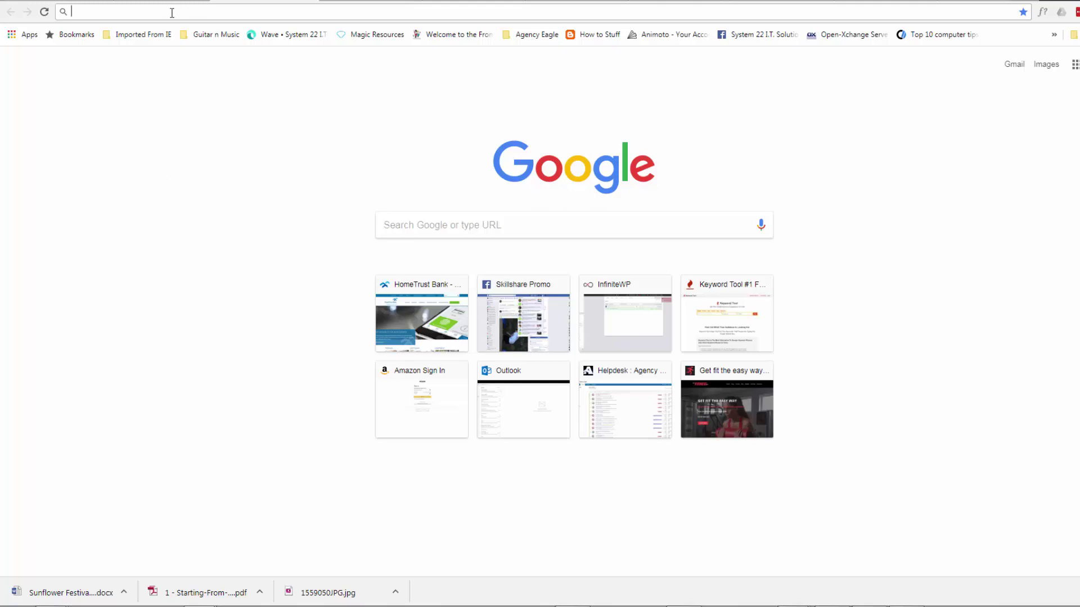
Go to goo.gl to load the Google URL Shortener list of links
type("goo")
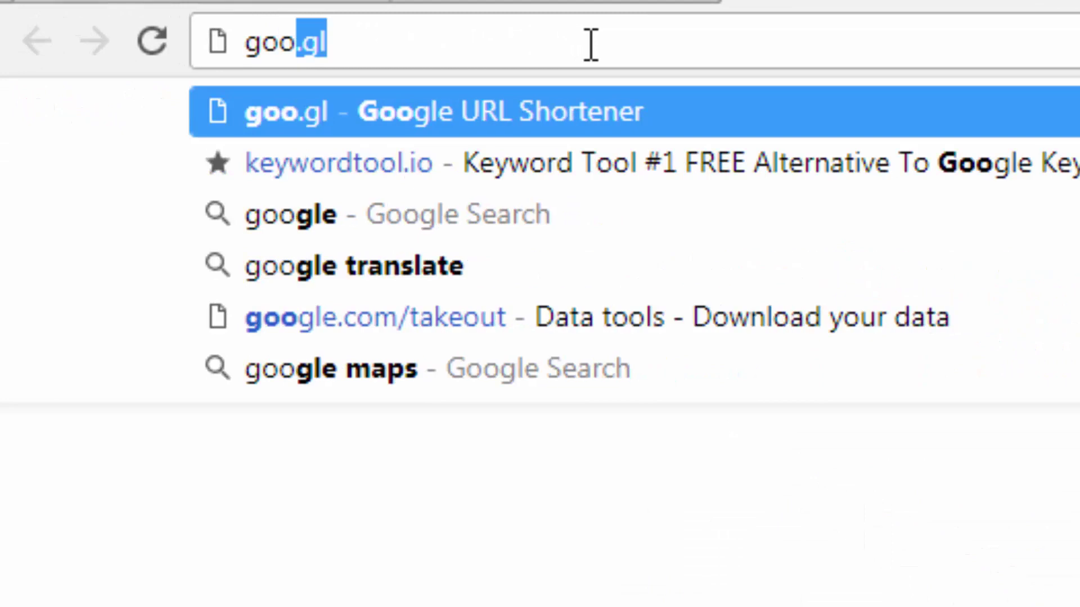
type(".gl")
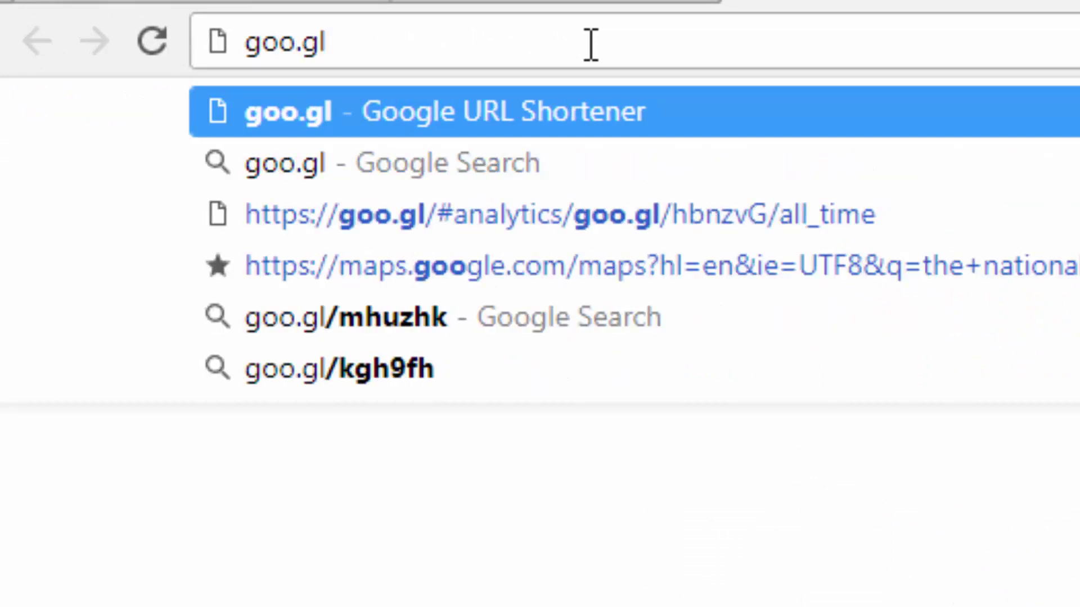
key("Return")
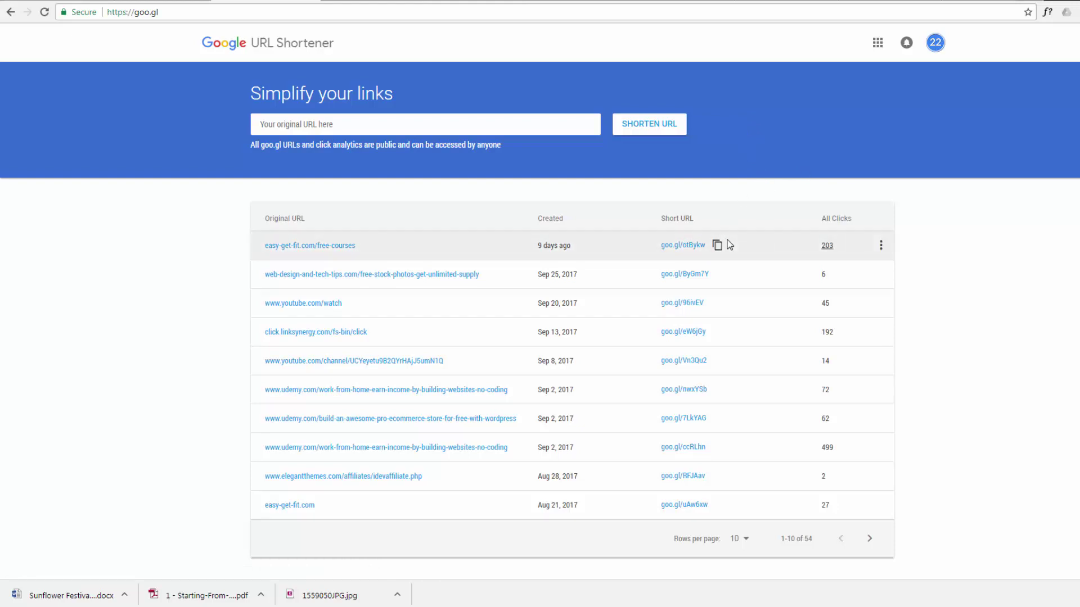
Show the past week's analytics for the easy-get-fit.com/free-courses link, goo.gl/otBykw
left_click(881, 248)
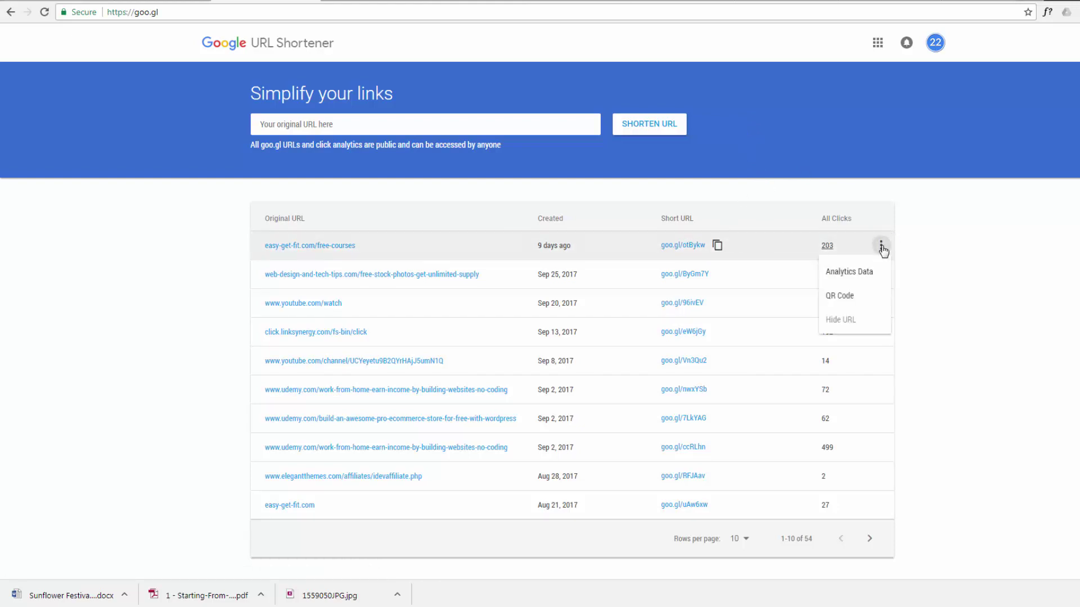
left_click(853, 273)
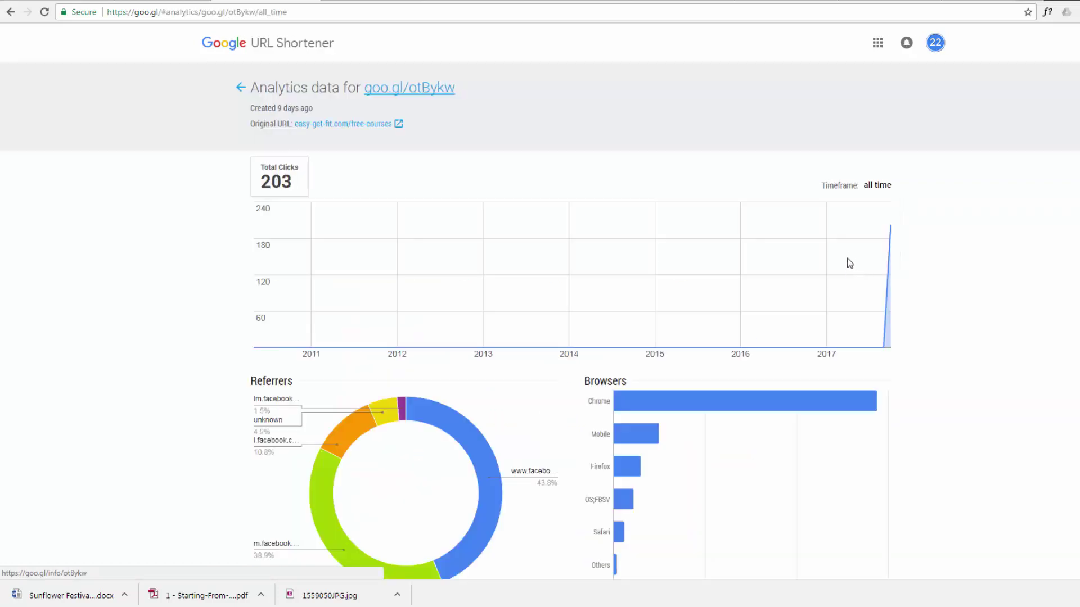
left_click(884, 192)
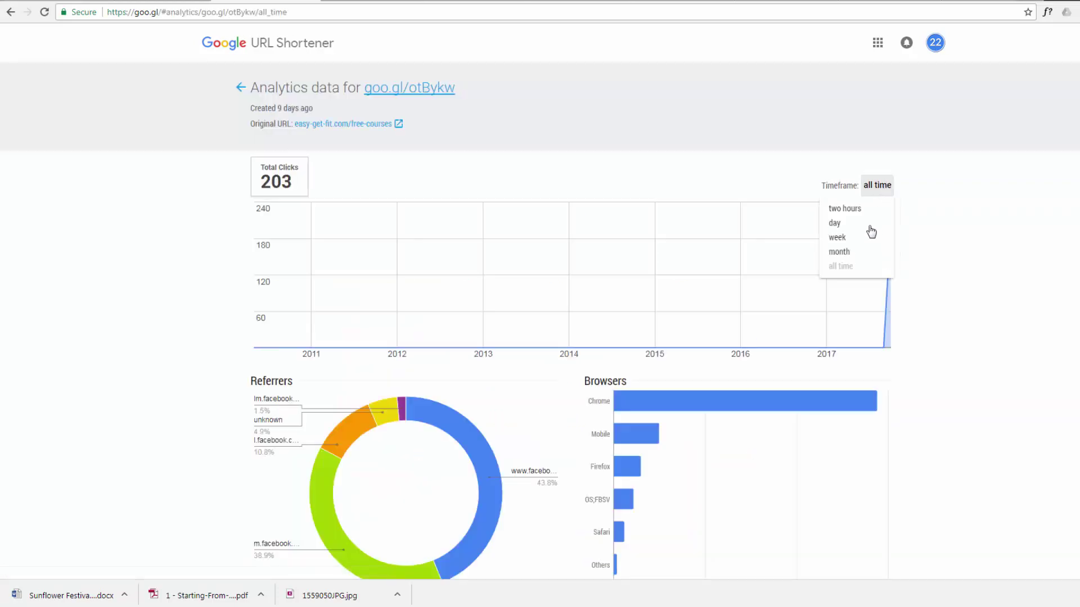
left_click(864, 240)
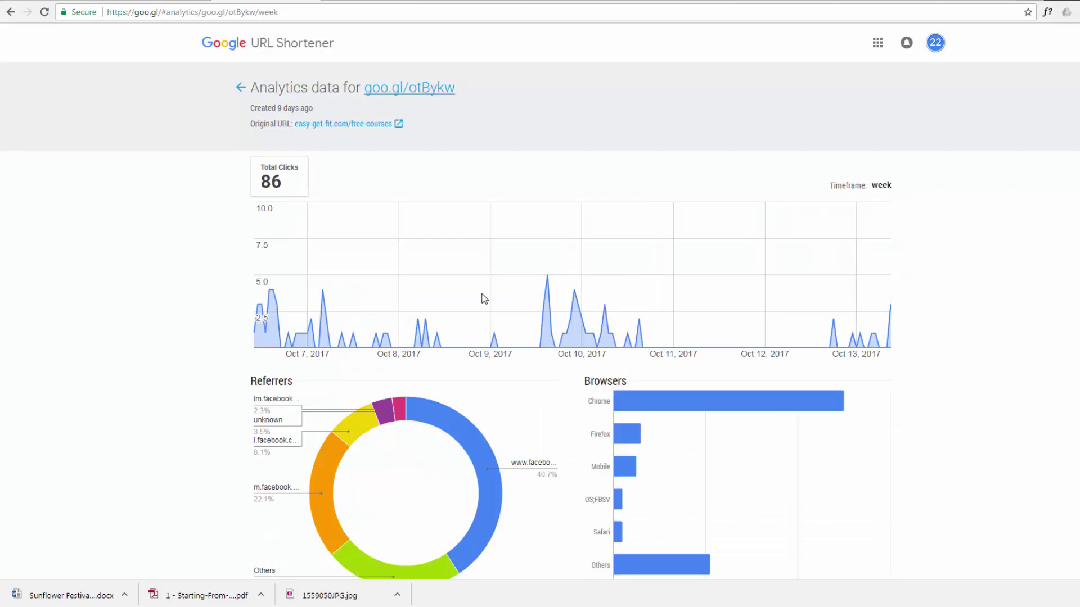
Scroll through the 86-click referrer, browser, country and platform charts
scroll(675, 294, "down", 3)
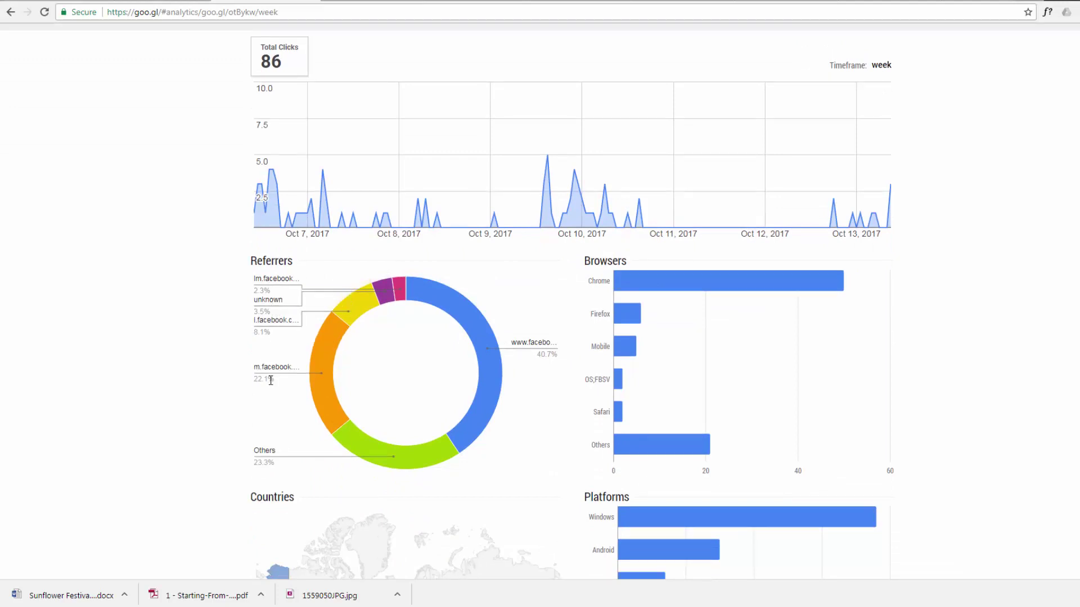
scroll(481, 366, "down", 3)
scroll(534, 343, "down", 2)
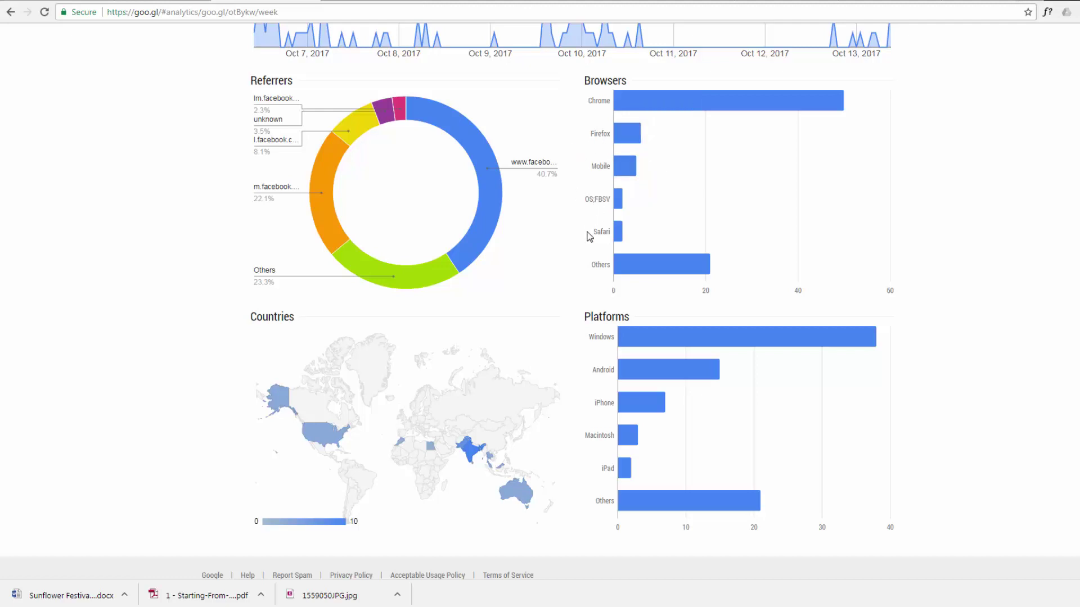
scroll(513, 294, "down", 1)
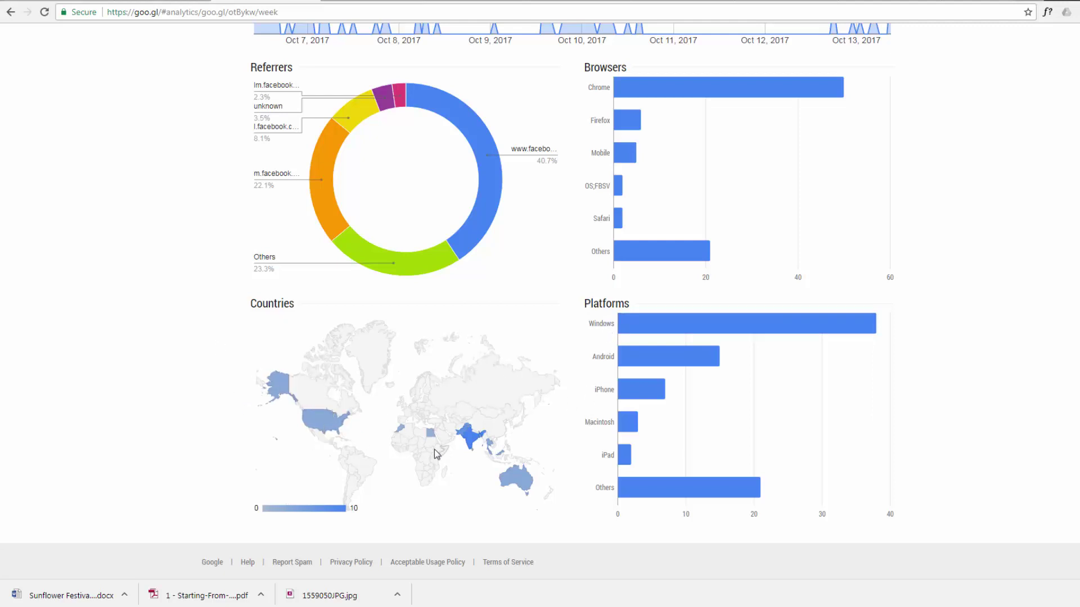
mouse_move(397, 434)
scroll(536, 343, "up", 6)
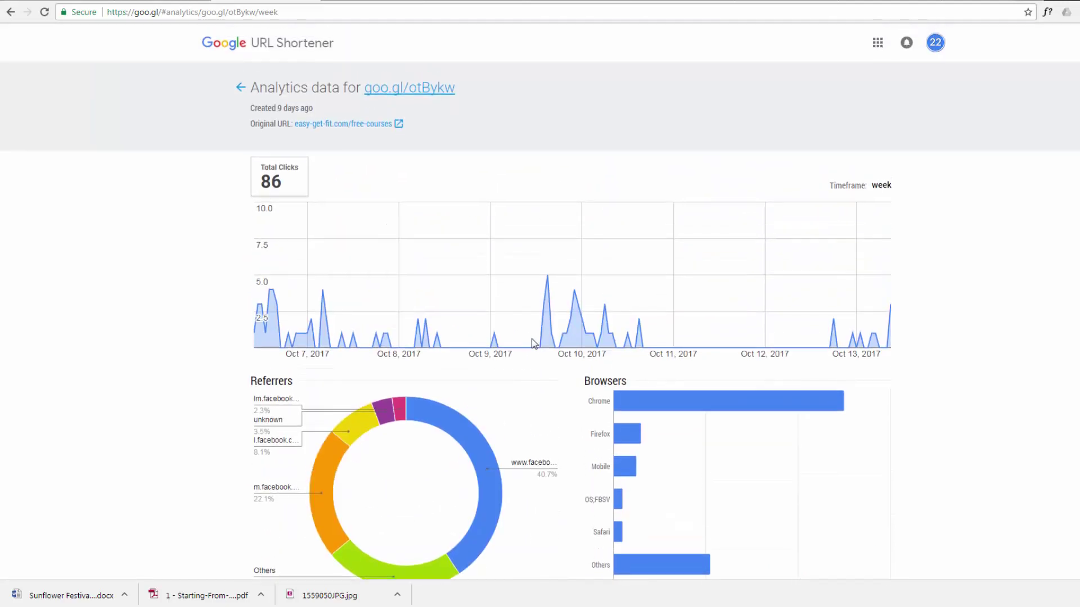
Return to the links list and display the QR code for goo.gl/otBykw
left_click(10, 12)
left_click(10, 12)
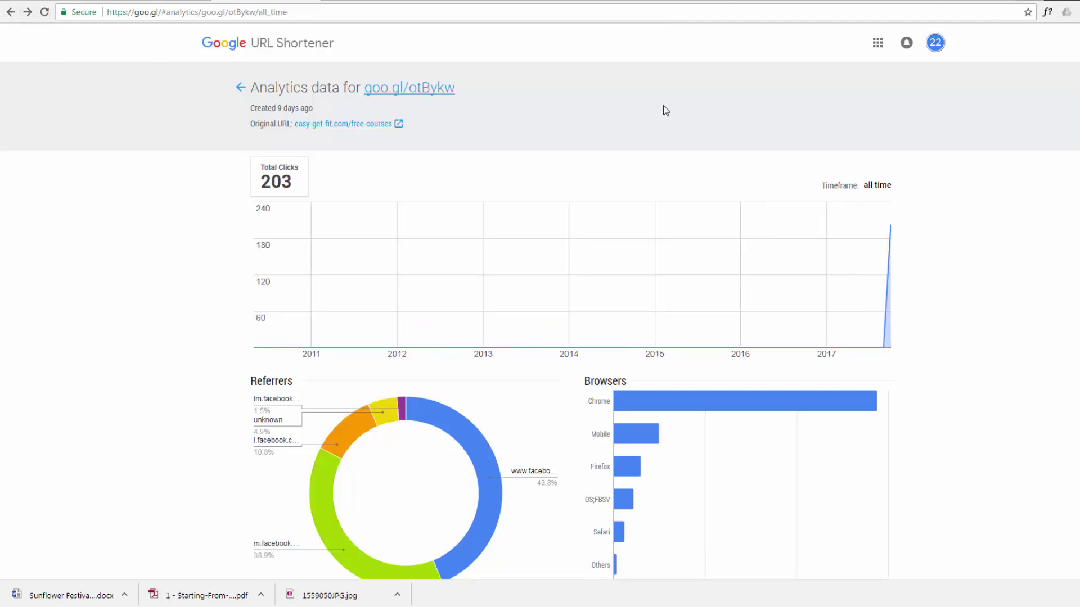
left_click(11, 13)
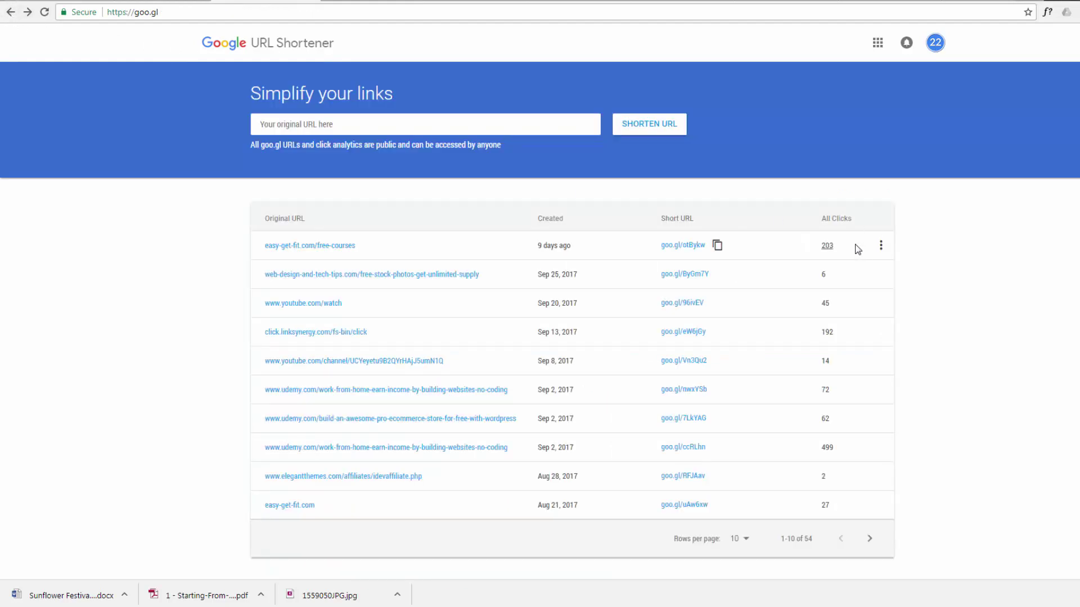
left_click(881, 246)
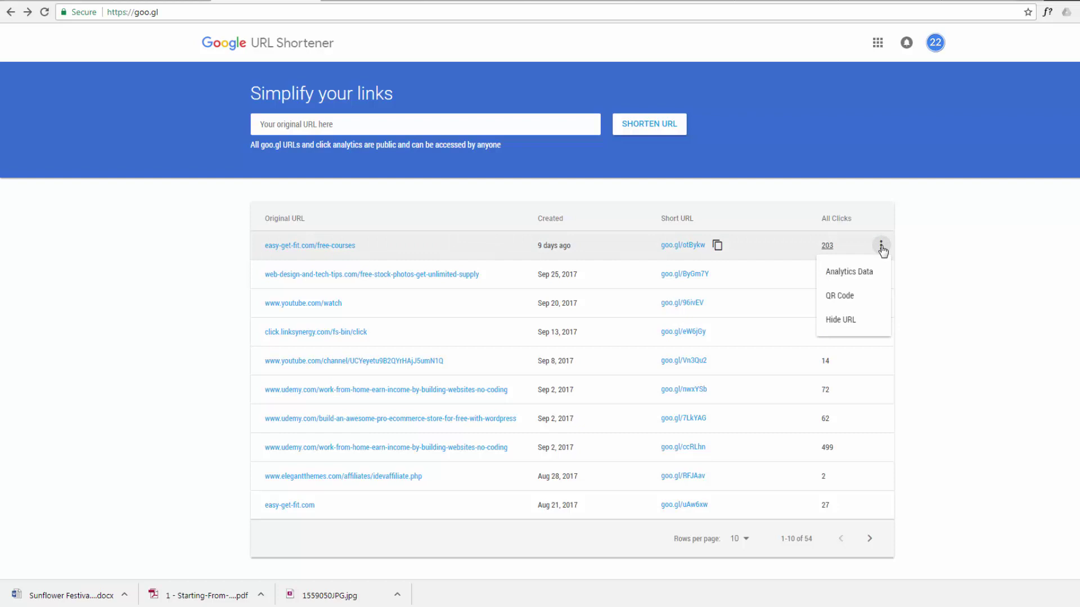
left_click(847, 298)
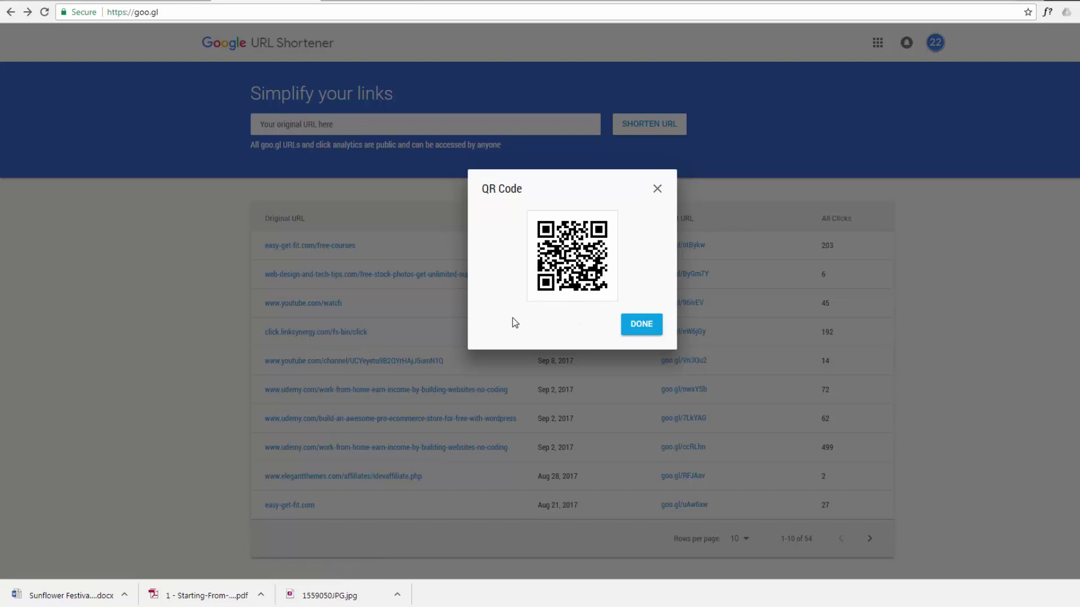
Dismiss the goo.gl/otBykw QR code dialog with DONE
left_click(650, 329)
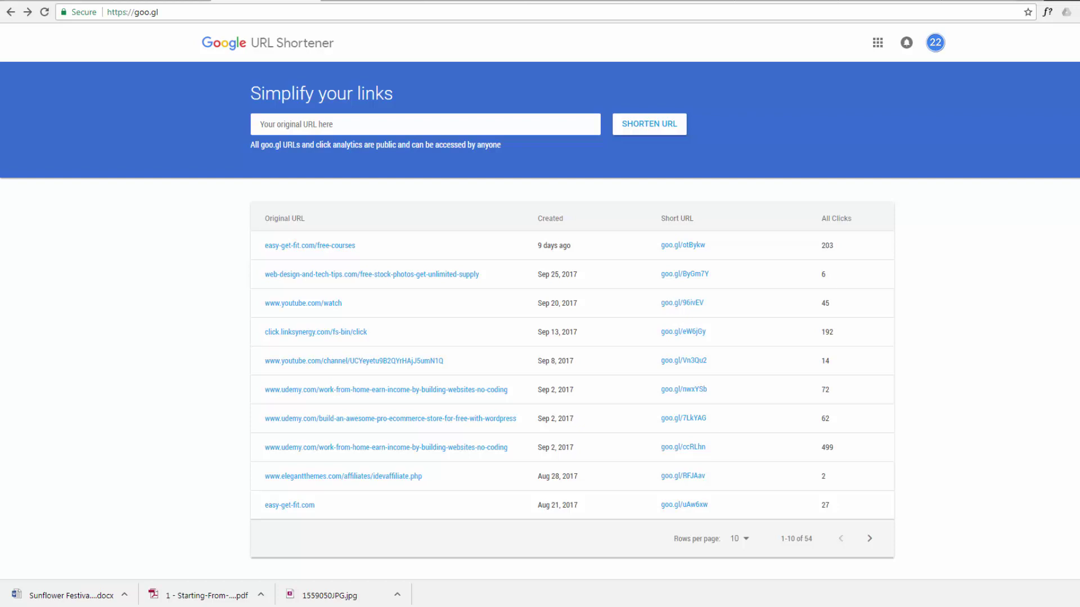
Copy the full Udemy course URL ending couponCode=ECOMMBLOG from Notepad
left_click_drag(1068, 198, 381, 145)
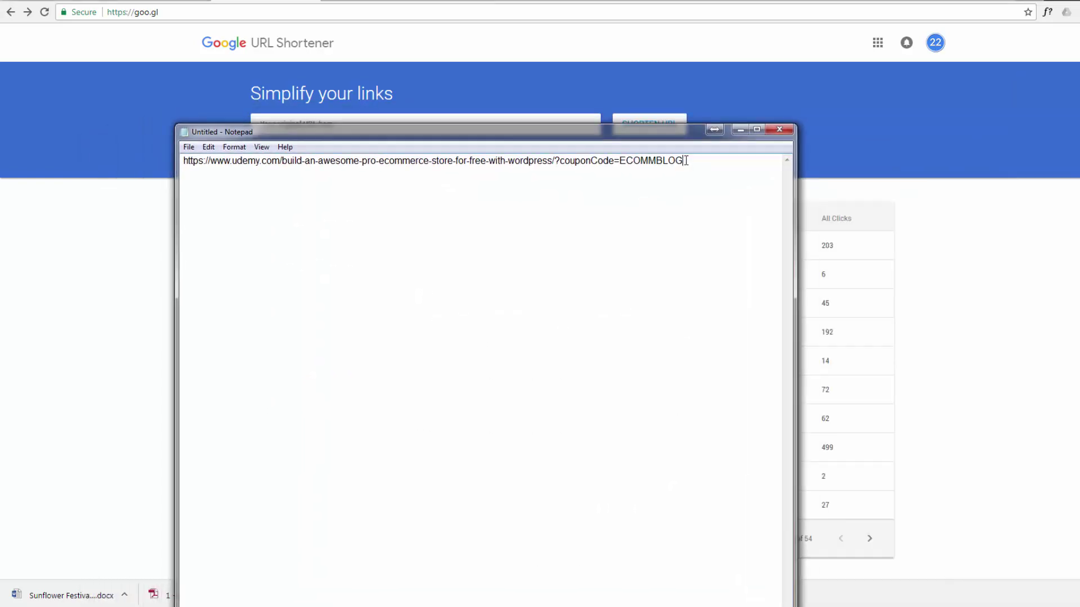
left_click_drag(683, 161, 126, 148)
right_click(286, 160)
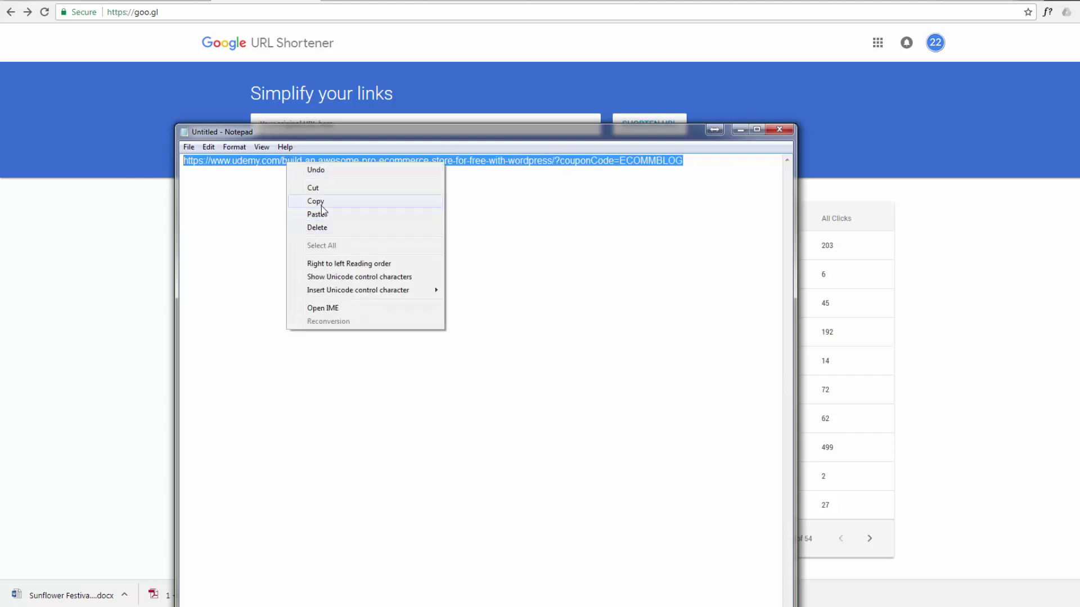
left_click(323, 204)
left_click_drag(439, 137, 1079, 165)
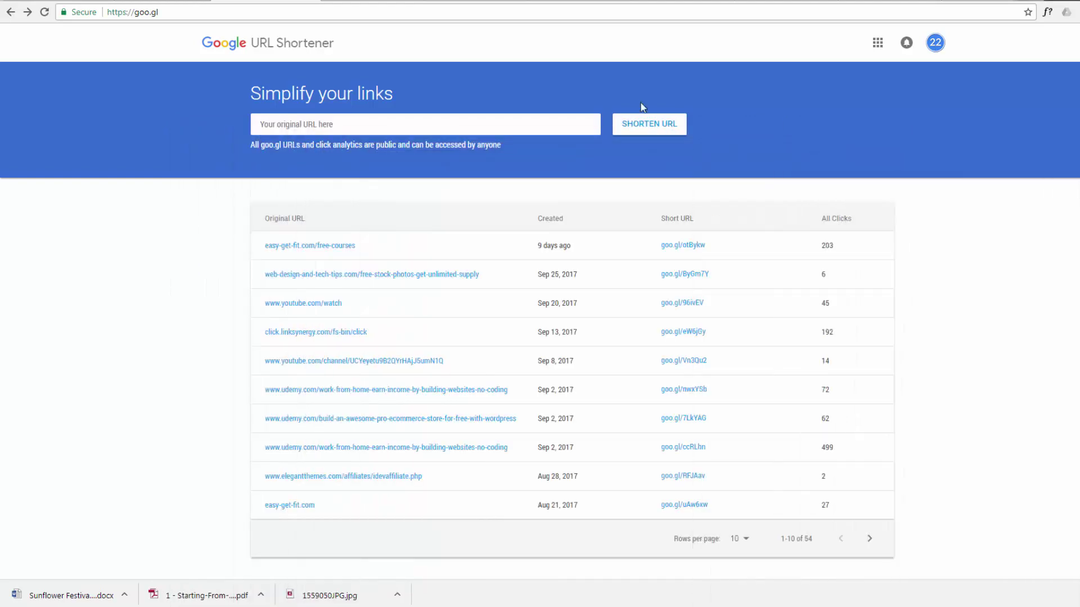
Paste the Udemy coupon URL, shorten it to goo.gl/UhiLJE and copy the short link
left_click(374, 116)
key("ctrl+v")
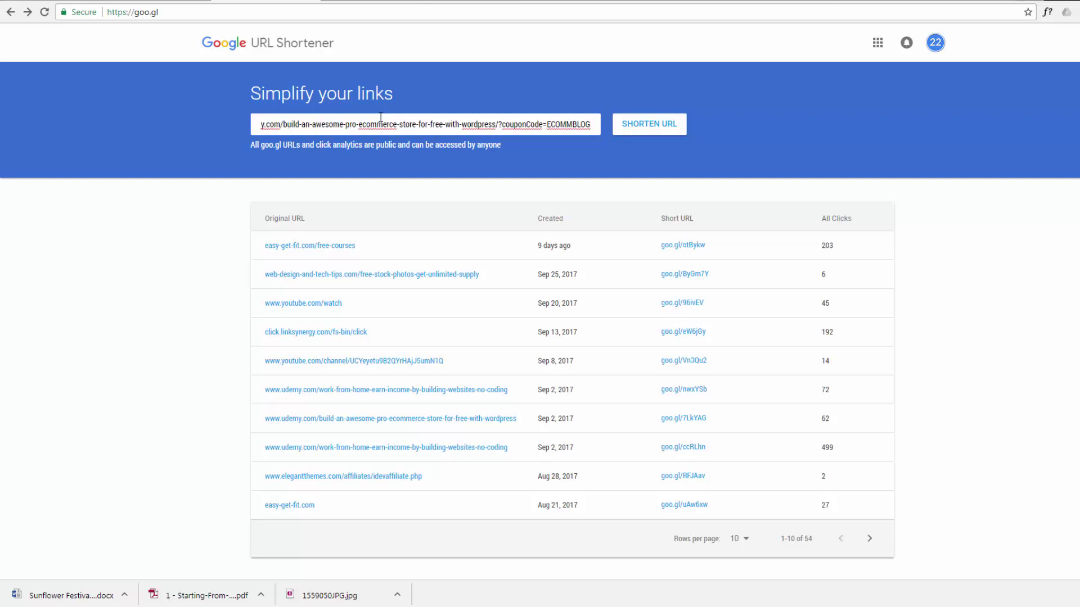
left_click(655, 129)
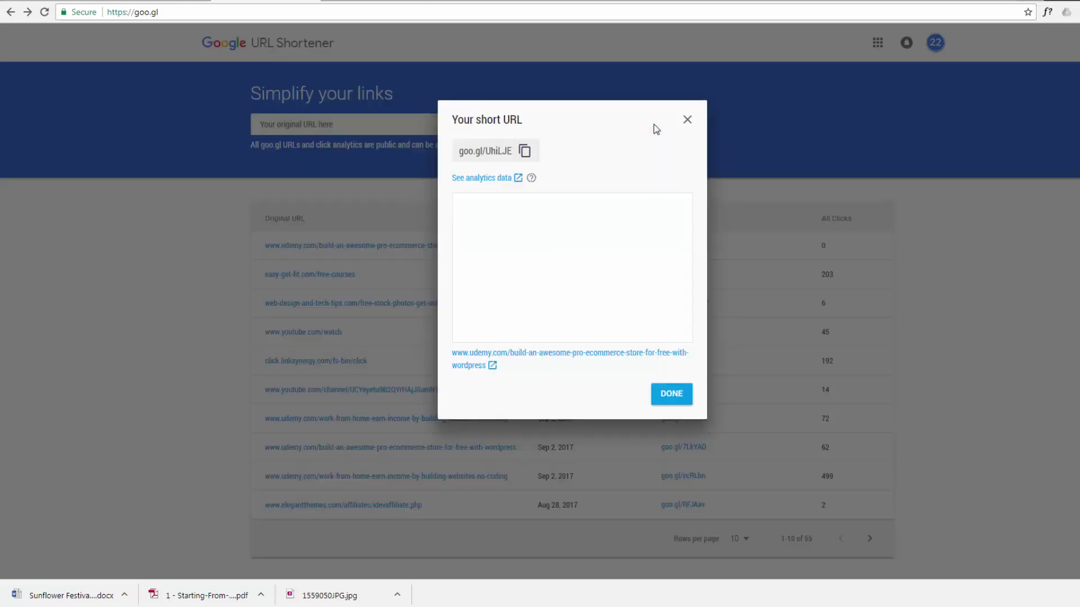
left_click(523, 152)
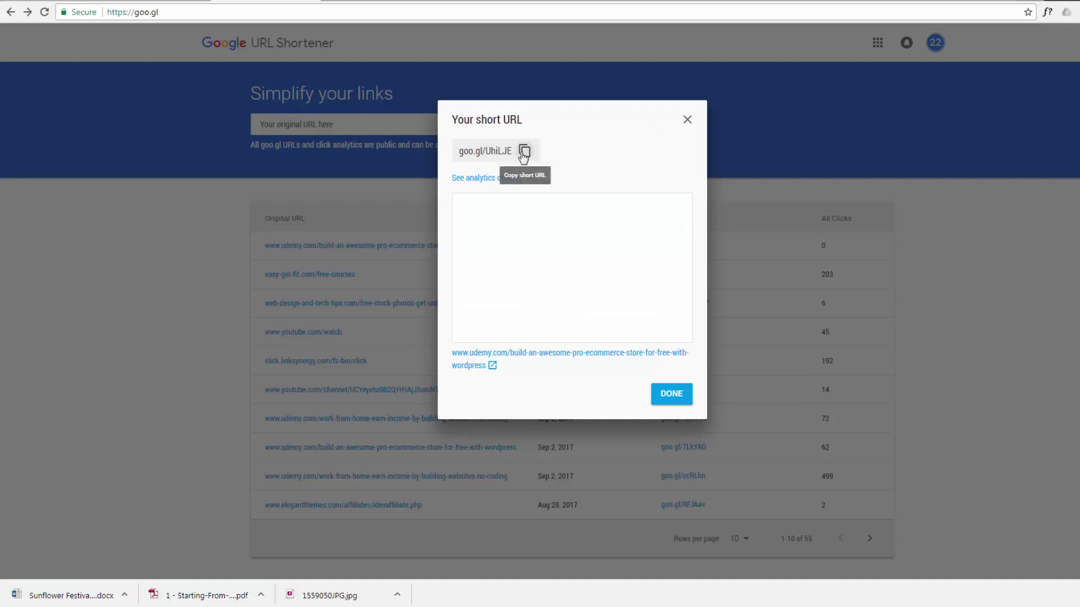
left_click(687, 120)
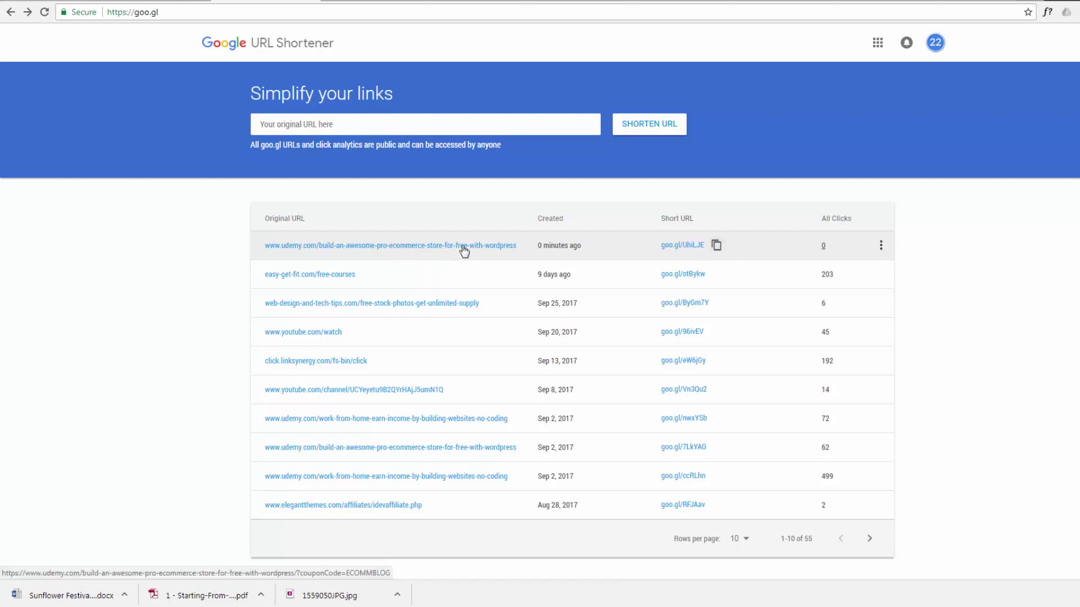
Test goo.gl/UhiLJE, confirming it opens the Udemy eCommerce course page, then go back
left_click(677, 250)
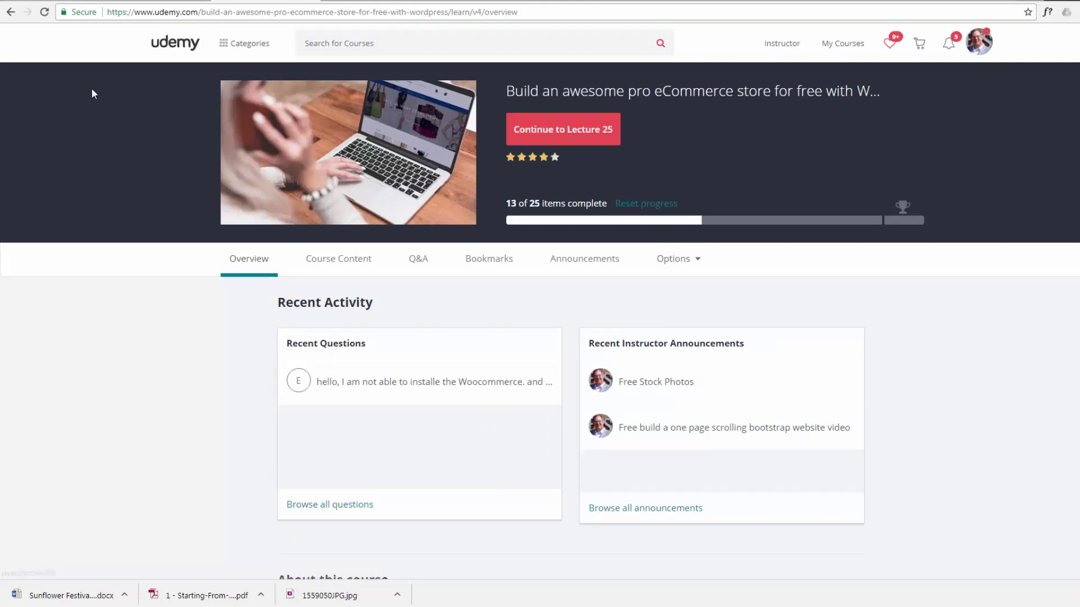
left_click(11, 12)
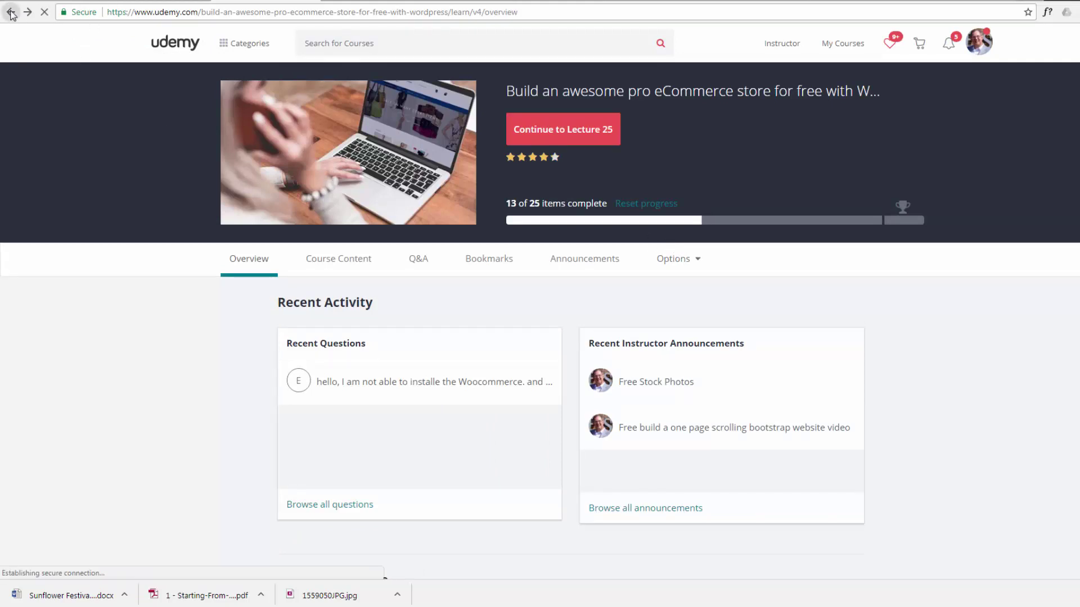